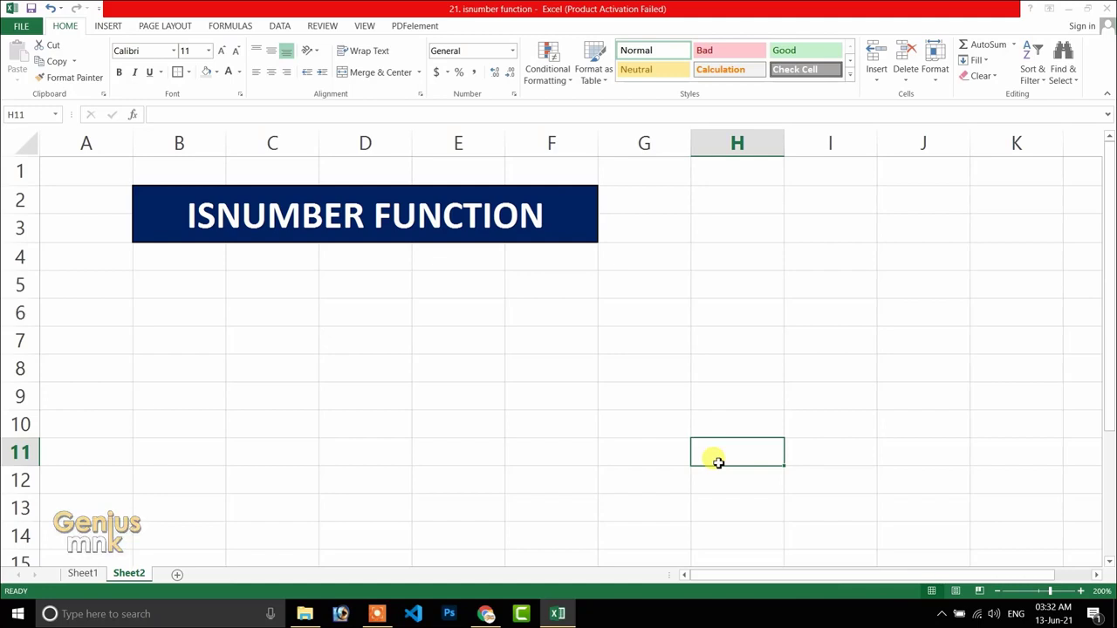
Enter 675 as the test value in cell B5
click(251, 315)
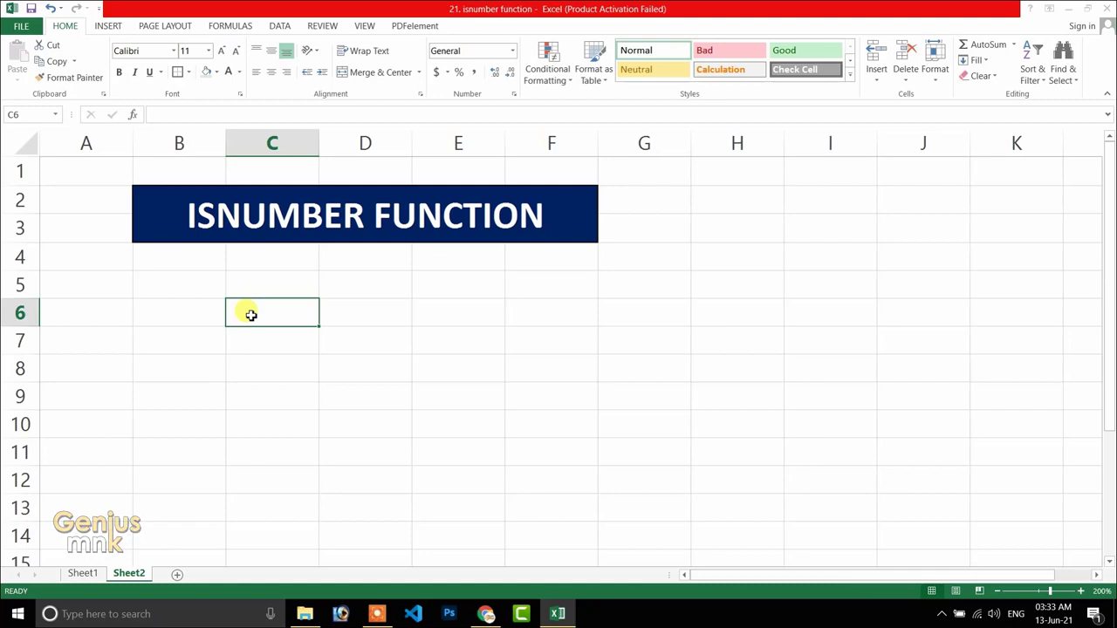
click(192, 293)
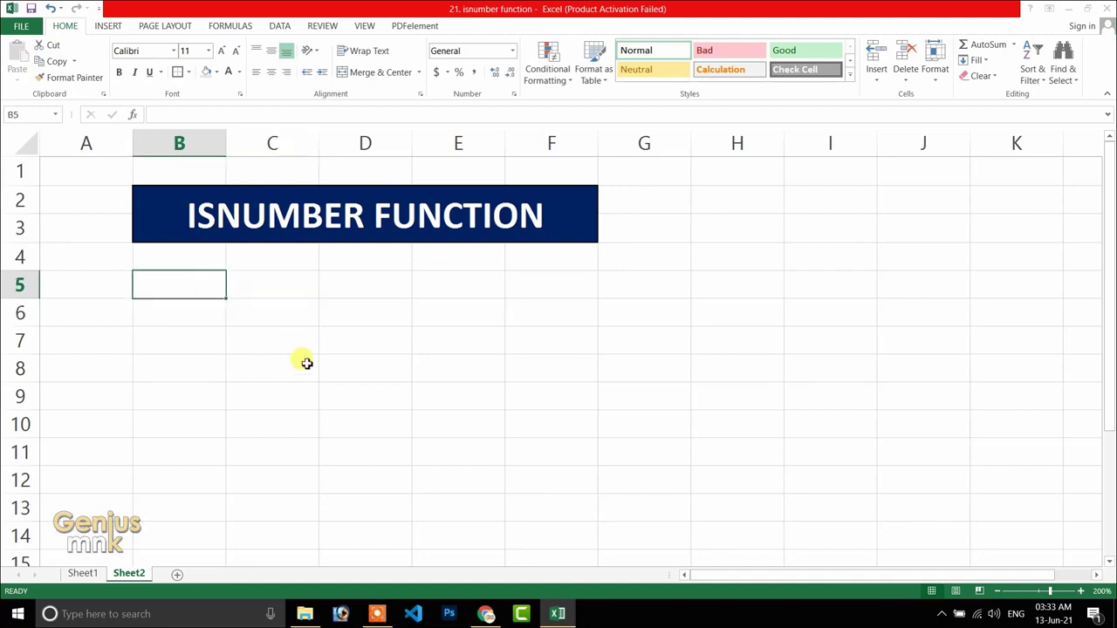
text(675)
key(Tab)
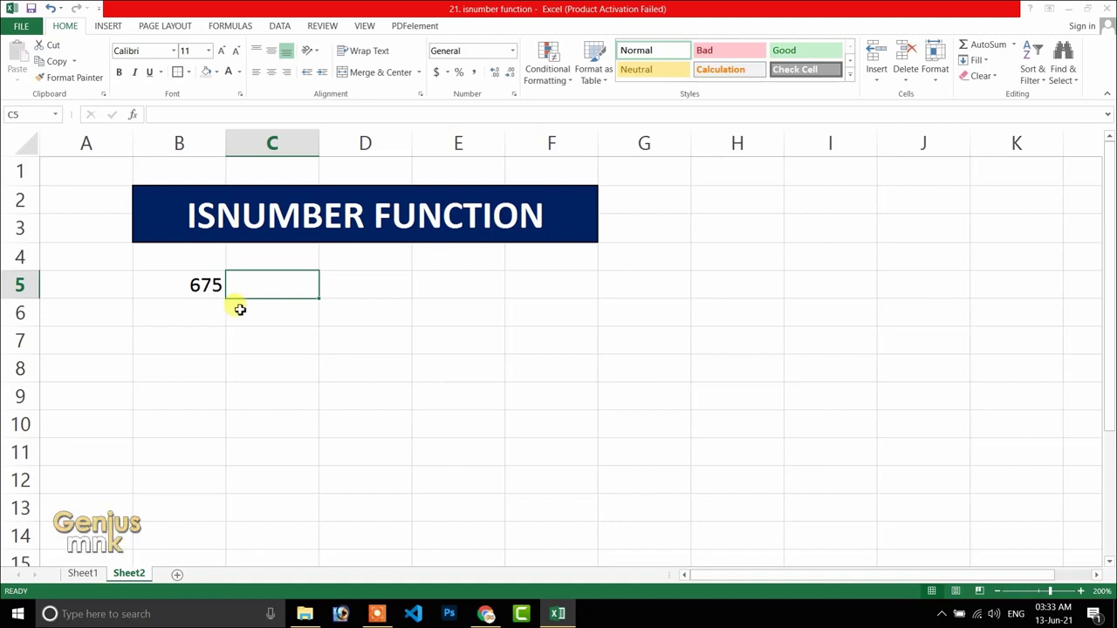
Enter an ISNUMBER formula in cell D5 that tests whether B5 contains a number
click(199, 287)
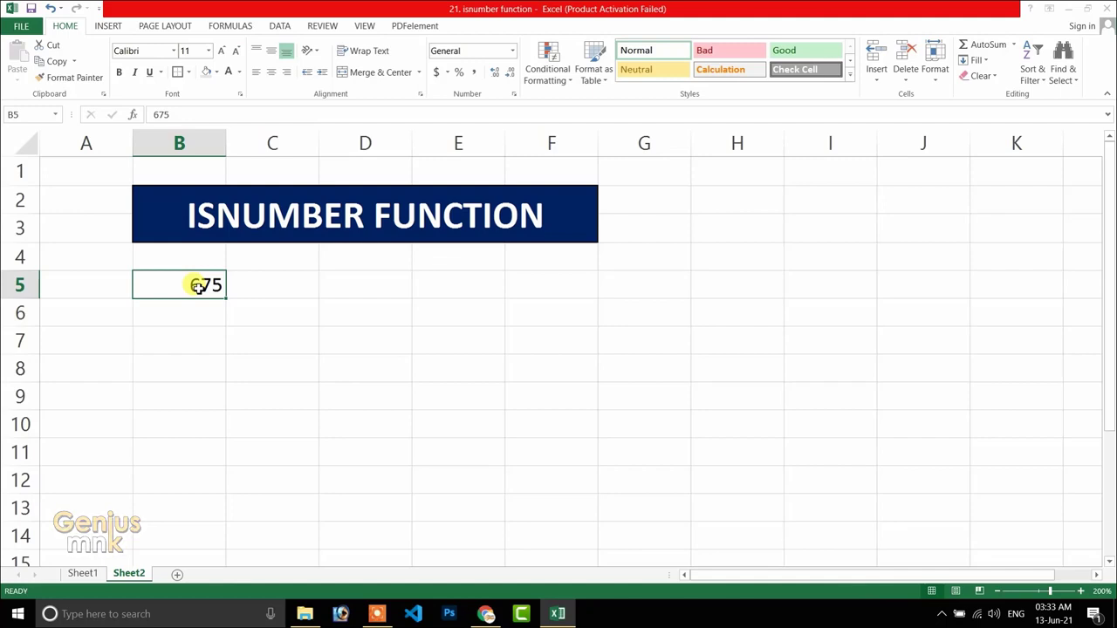
key(Right)
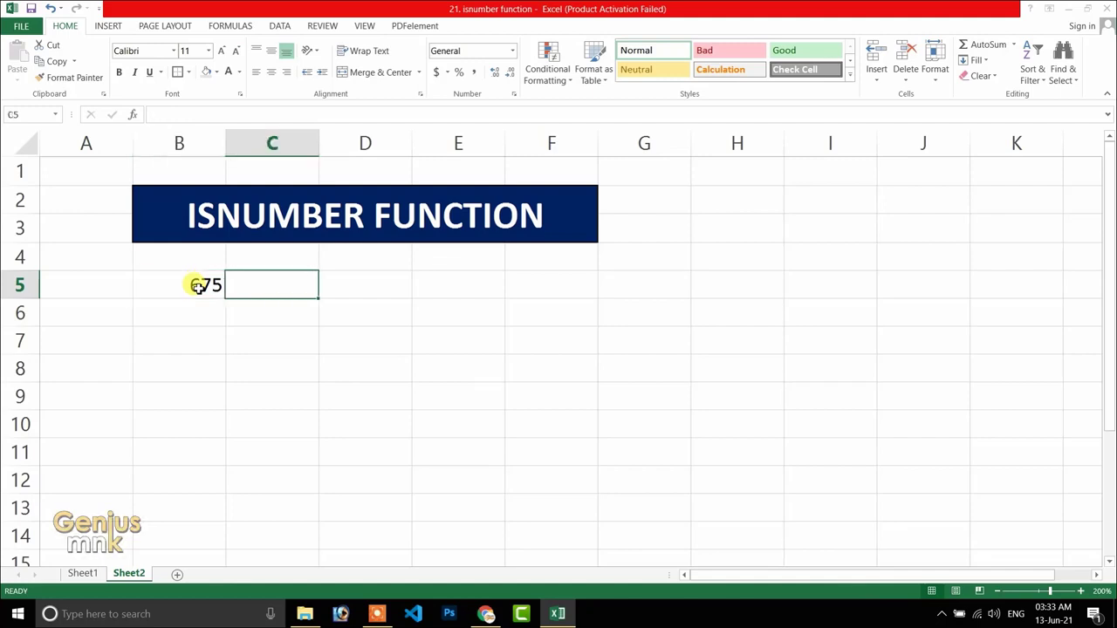
key(Right)
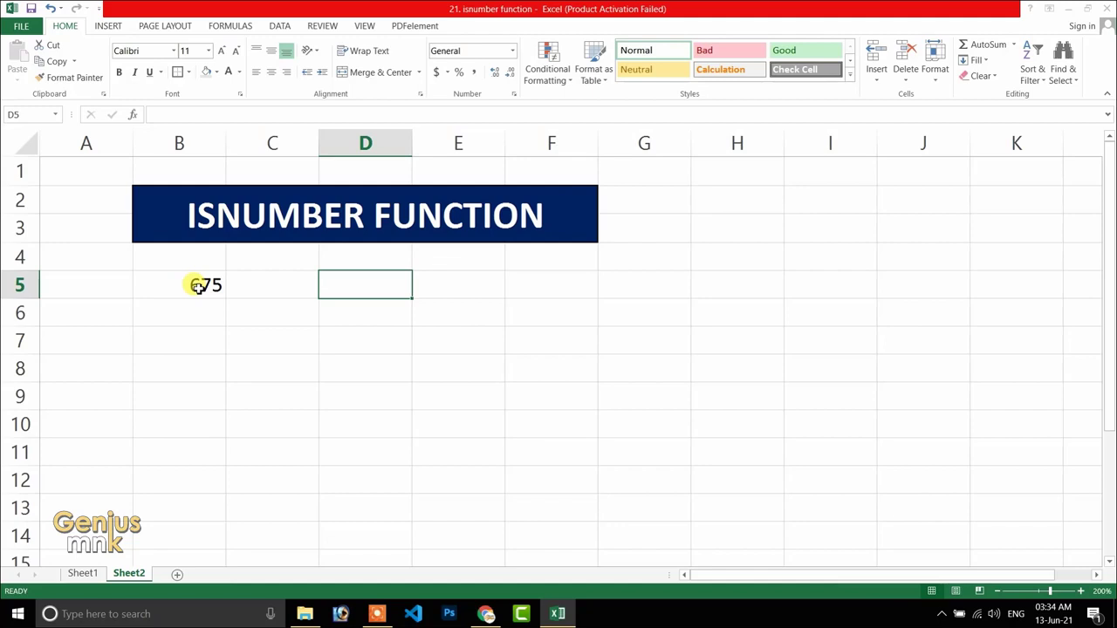
text(=)
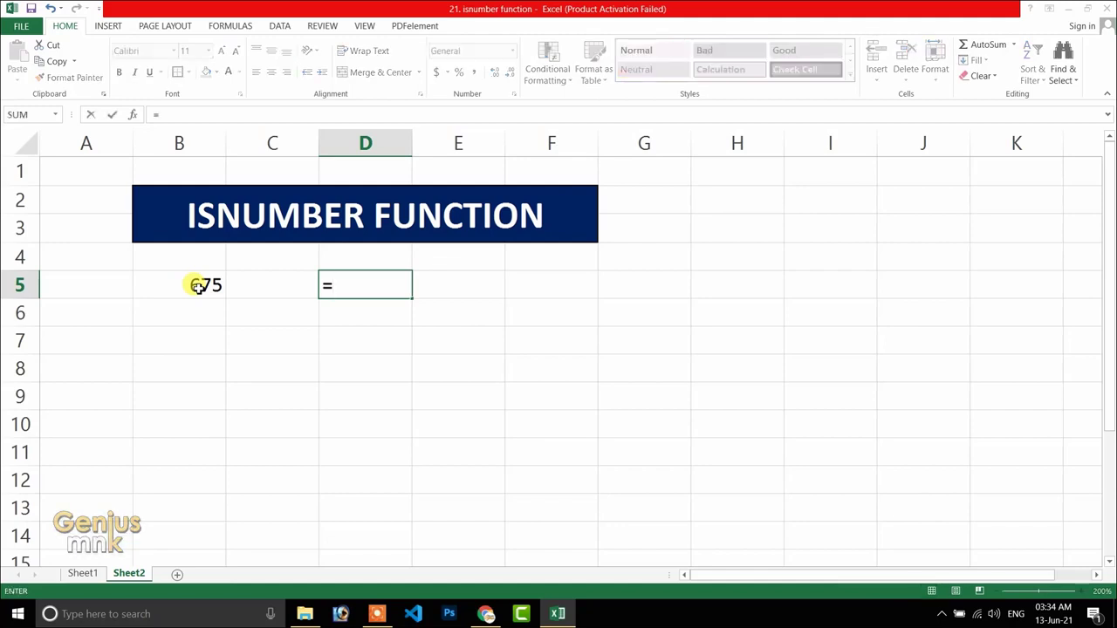
text(isnumb)
key(Tab)
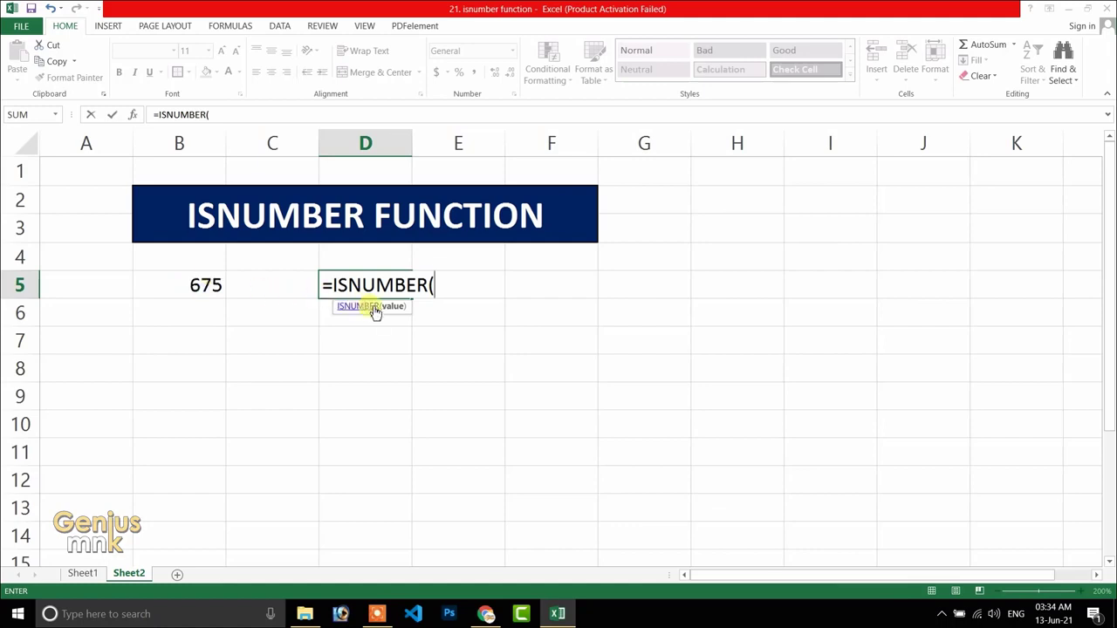
click(185, 285)
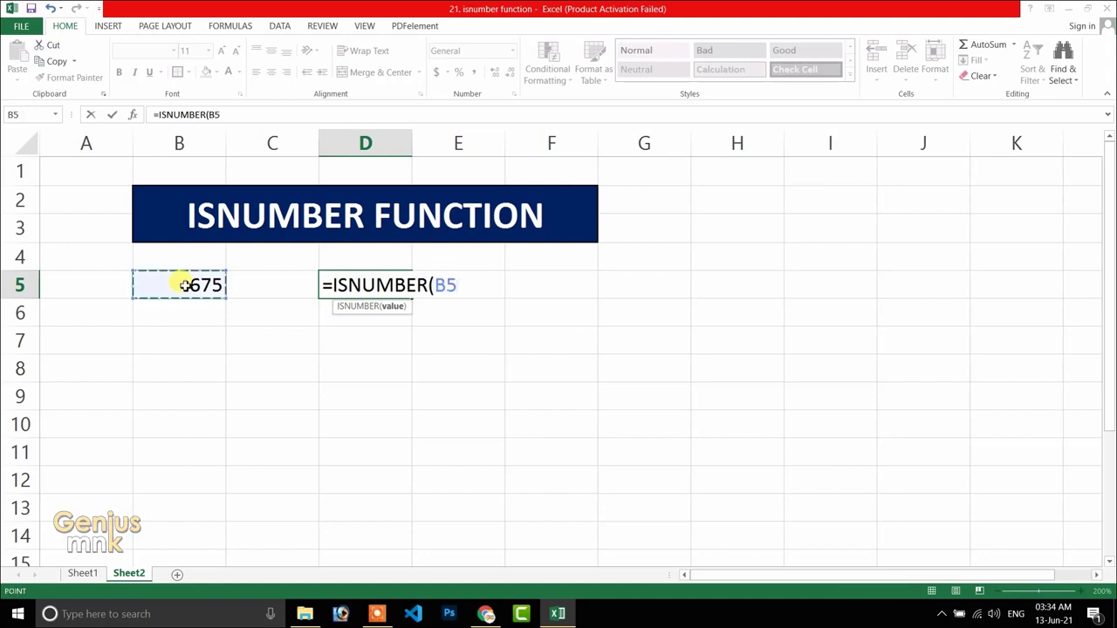
text())
key(Return)
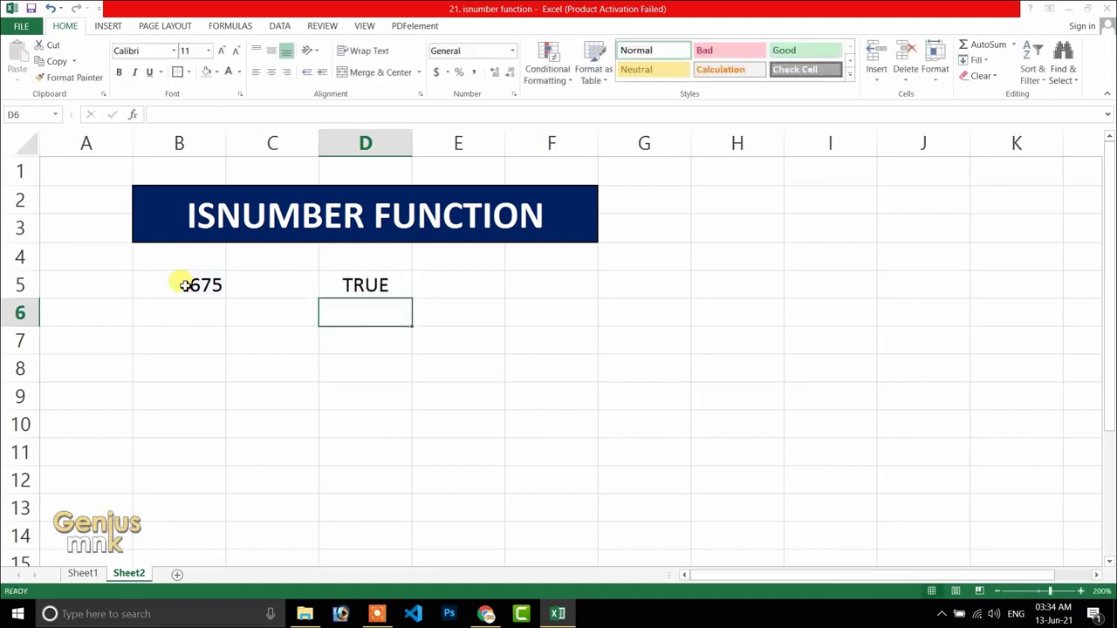
Replace the value in B5 with a person's name as text, and inspect the ISNUMBER formula in D5
click(387, 283)
click(206, 283)
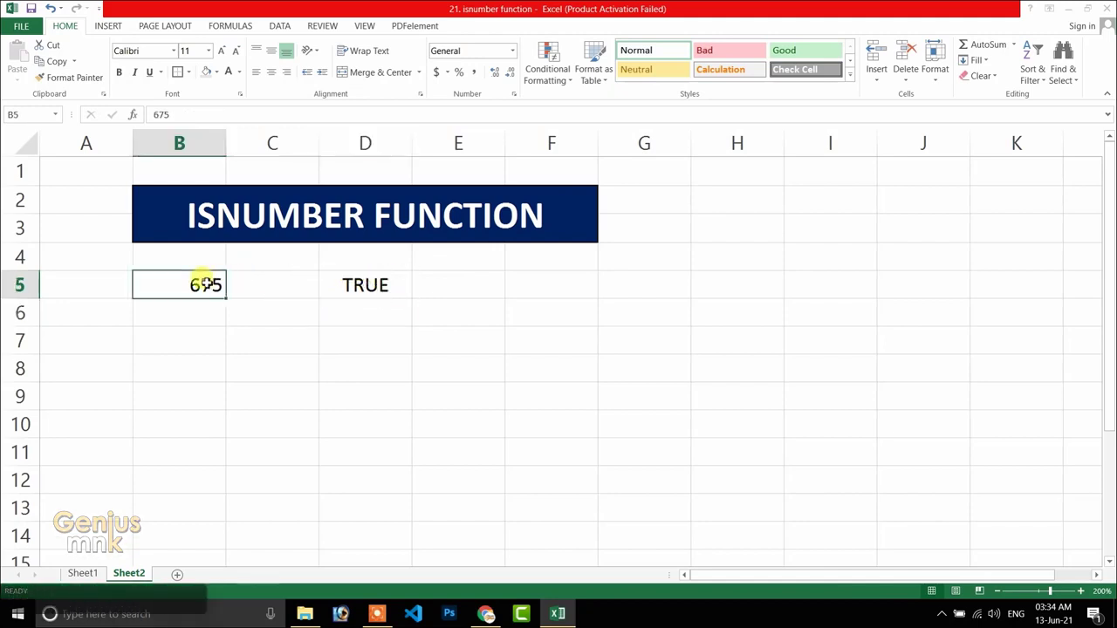
text(naseem)
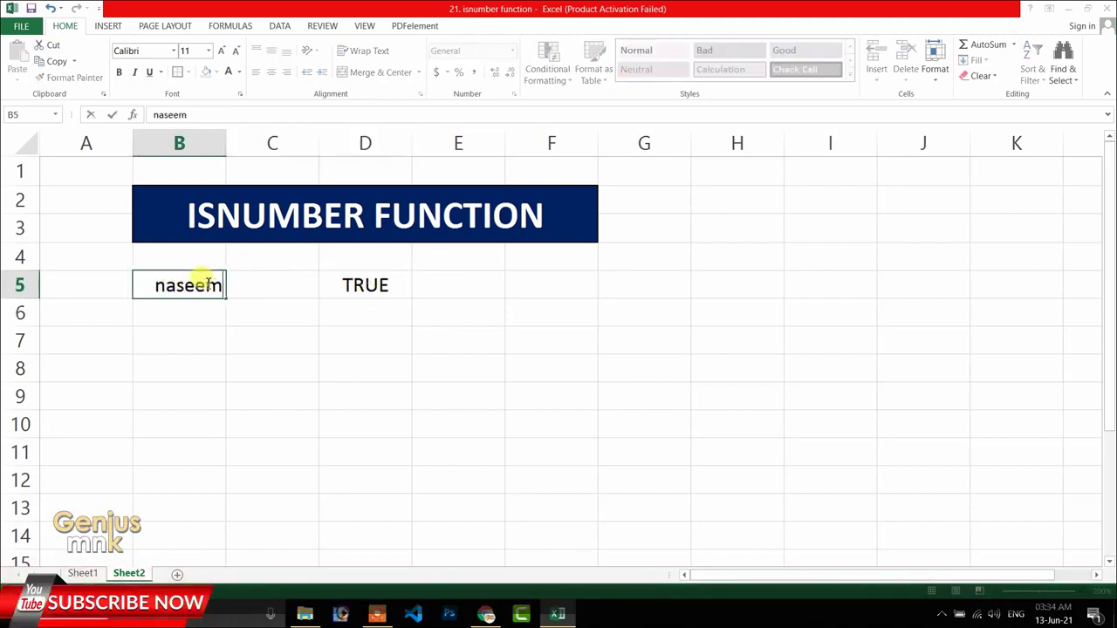
key(Return)
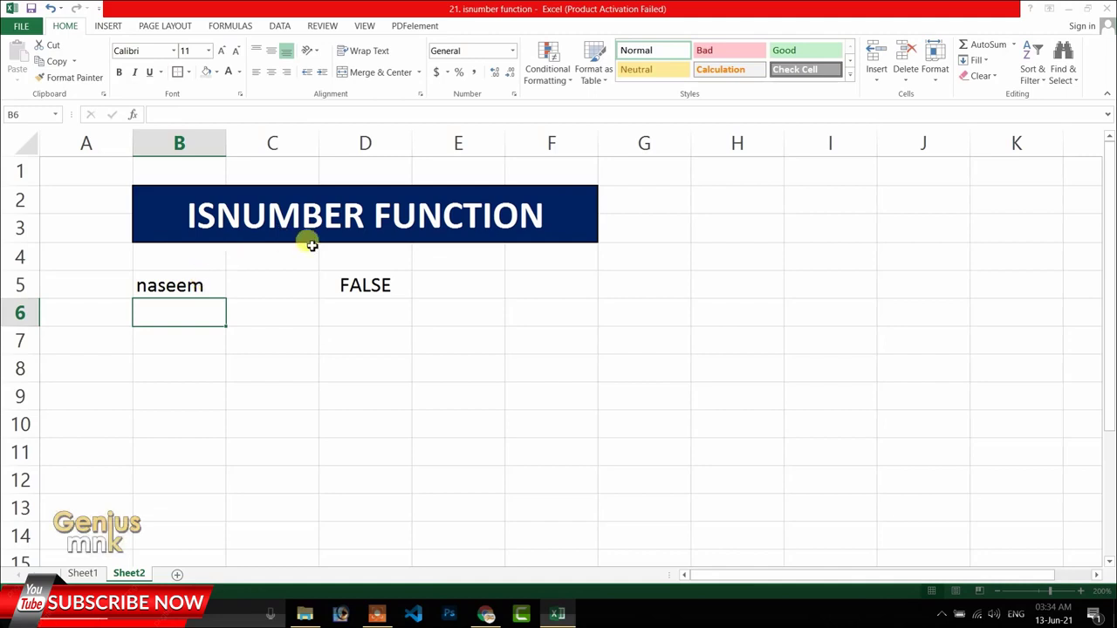
click(377, 287)
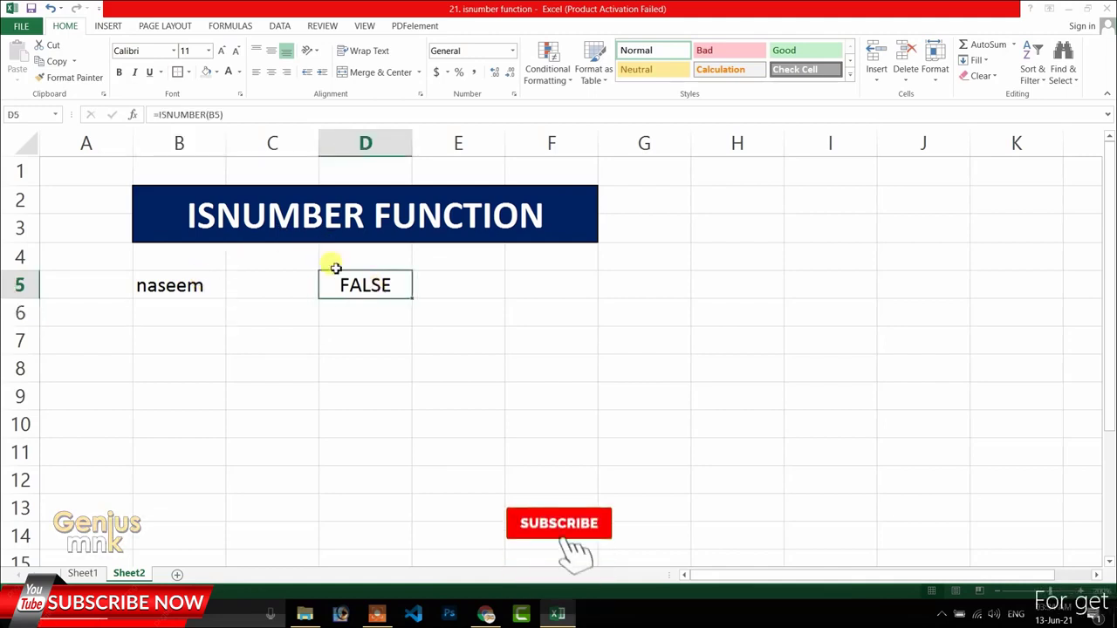
double_click(376, 283)
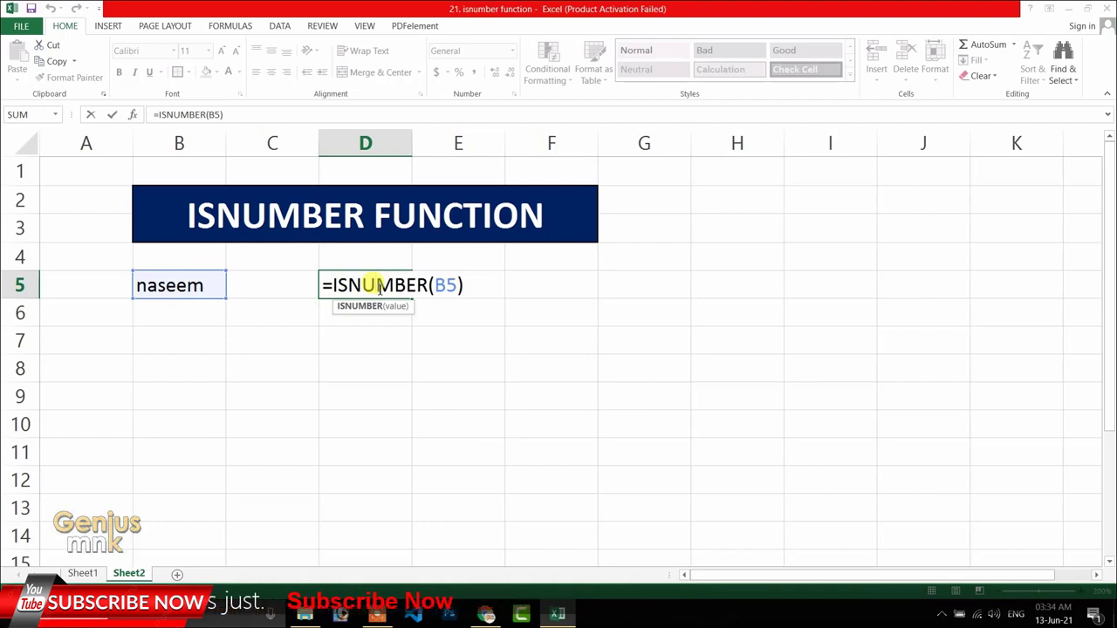
key(Return)
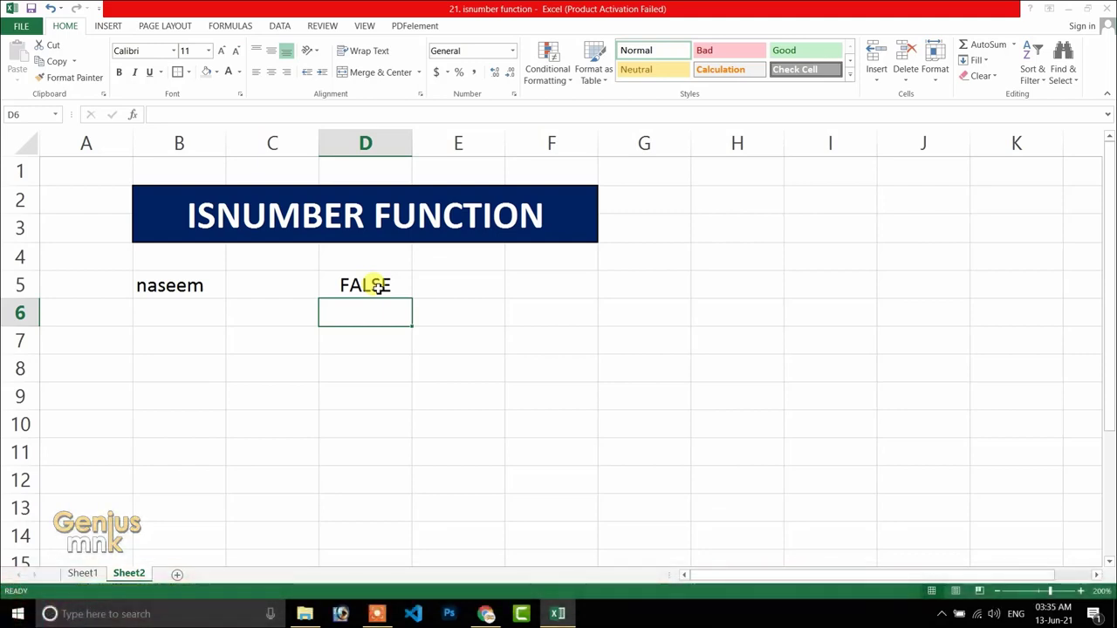
Replace the text in cell B5 with the # symbol to test the ISNUMBER formula
click(170, 293)
text(#)
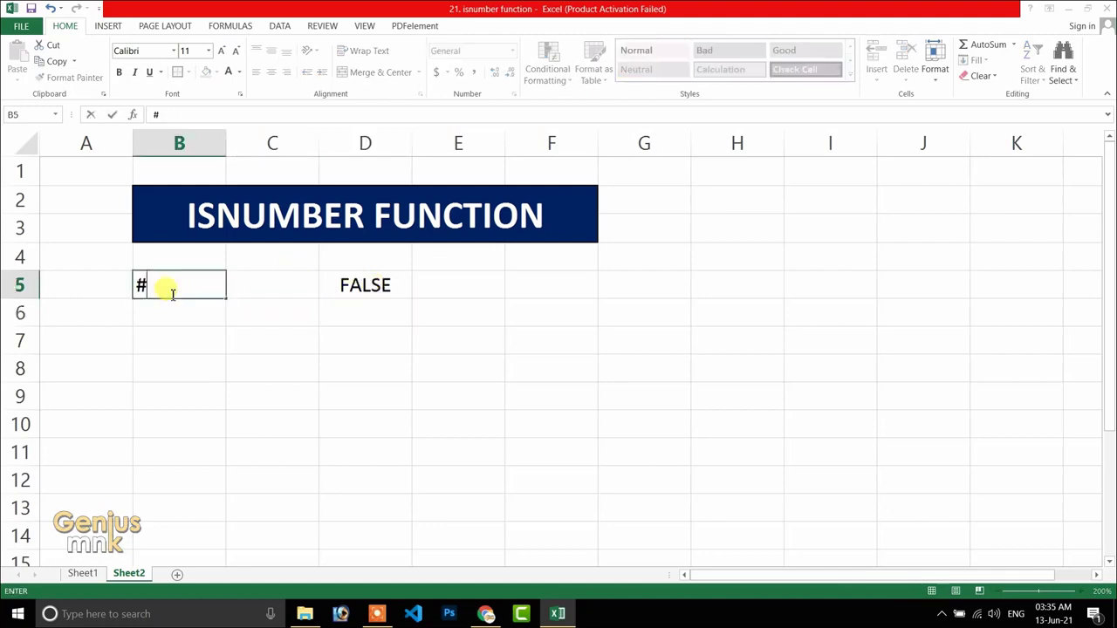
key(Return)
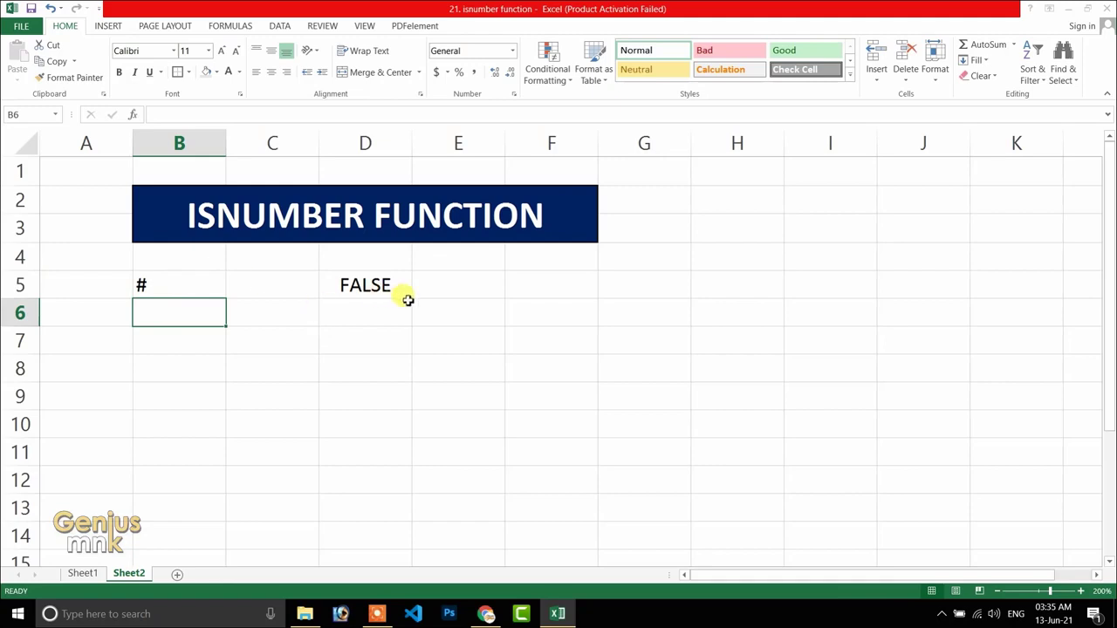
Replace the symbol in cell B5 with the number 465
click(173, 288)
text(465)
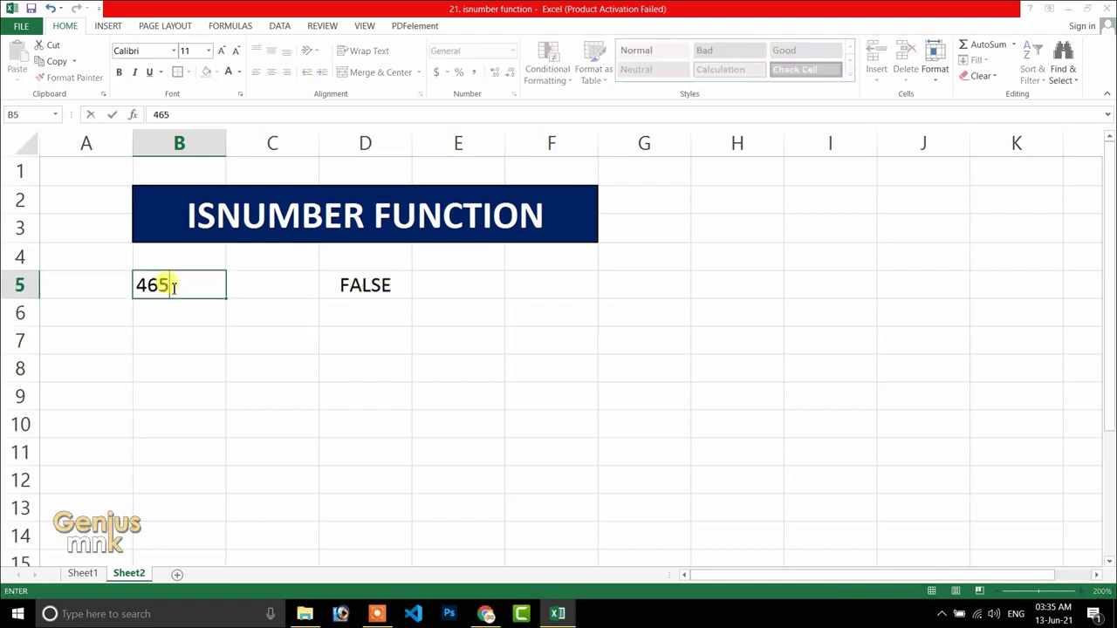
key(Return)
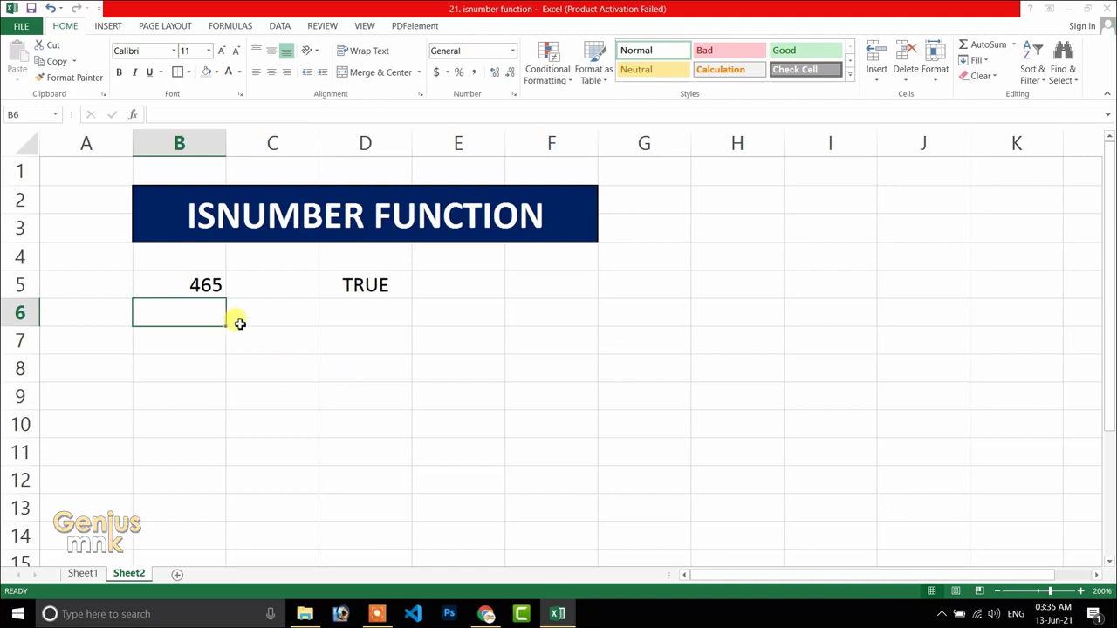
Switch to Sheet1, replace the number in F5 with a person's name, and check the message cell H5
click(186, 285)
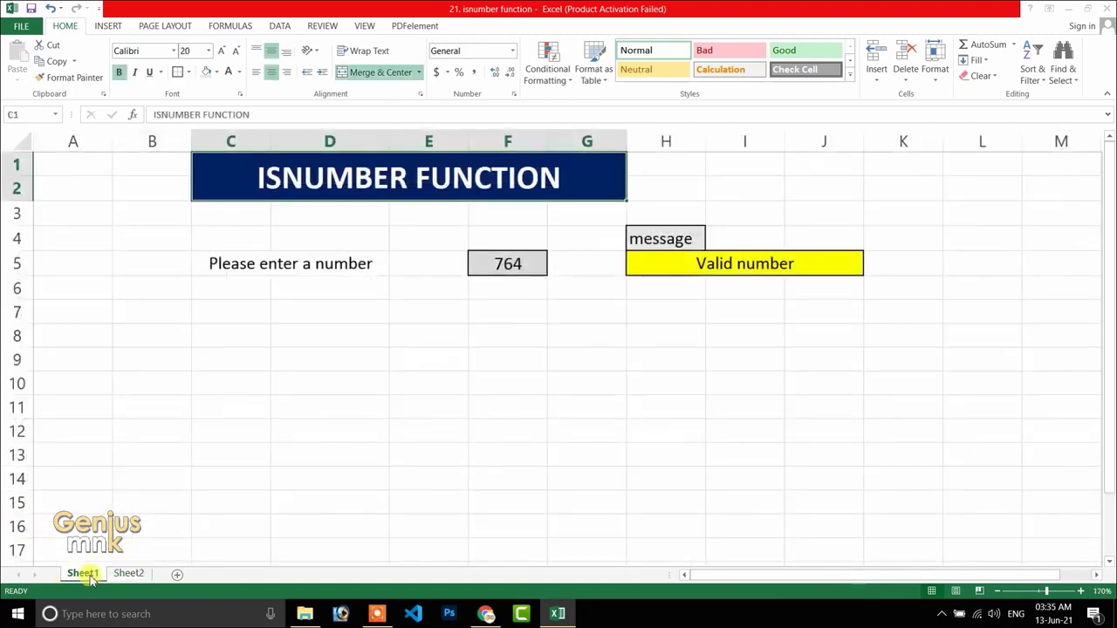
click(425, 357)
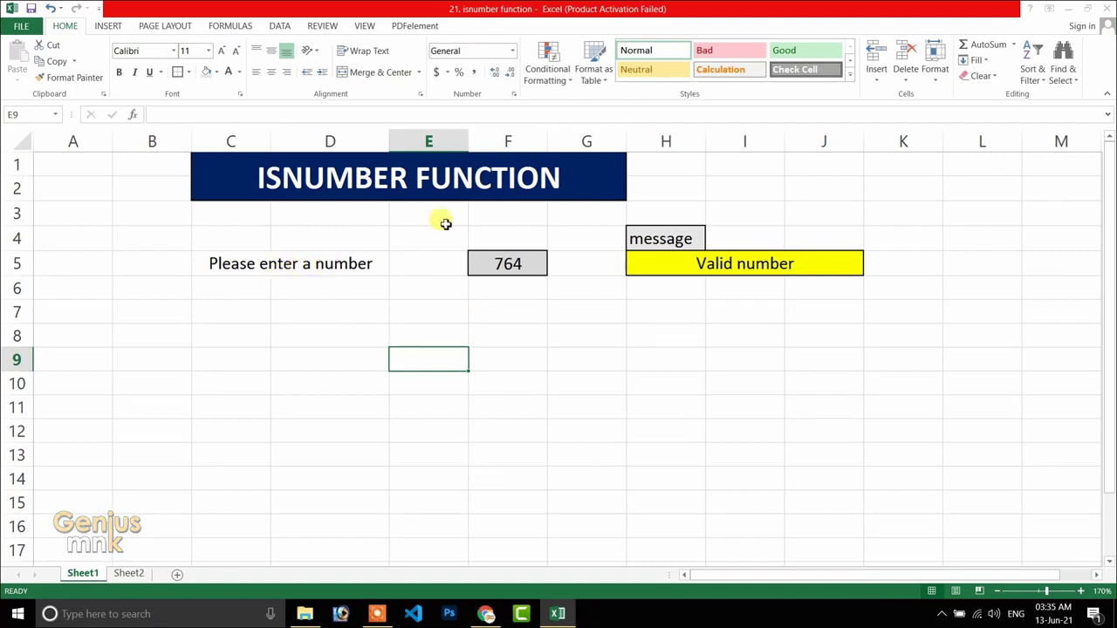
click(491, 271)
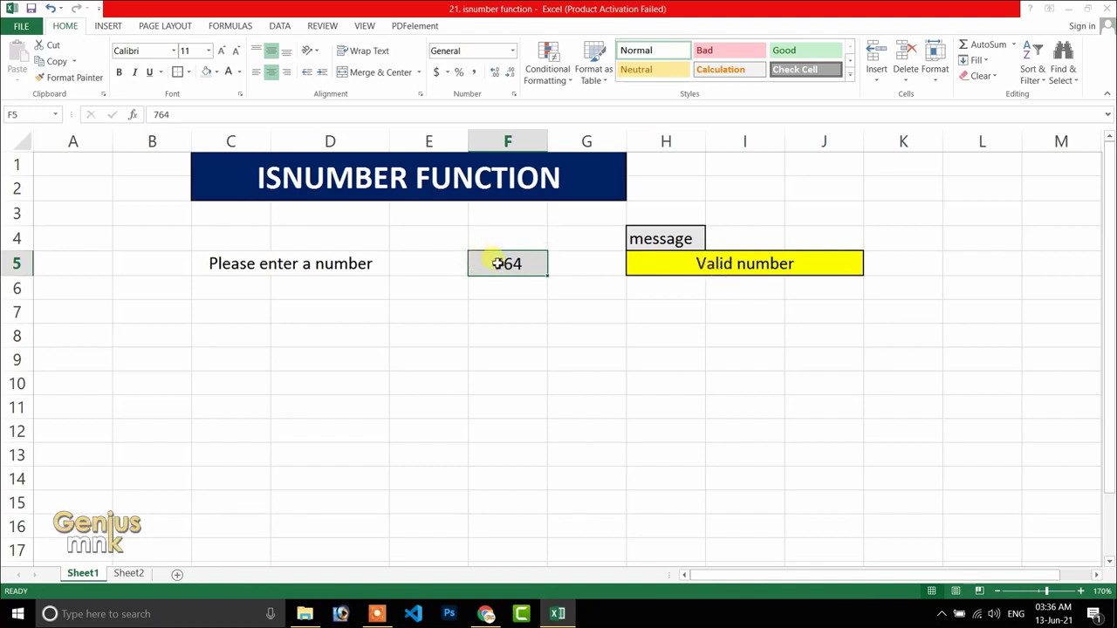
text(naseem)
key(Tab)
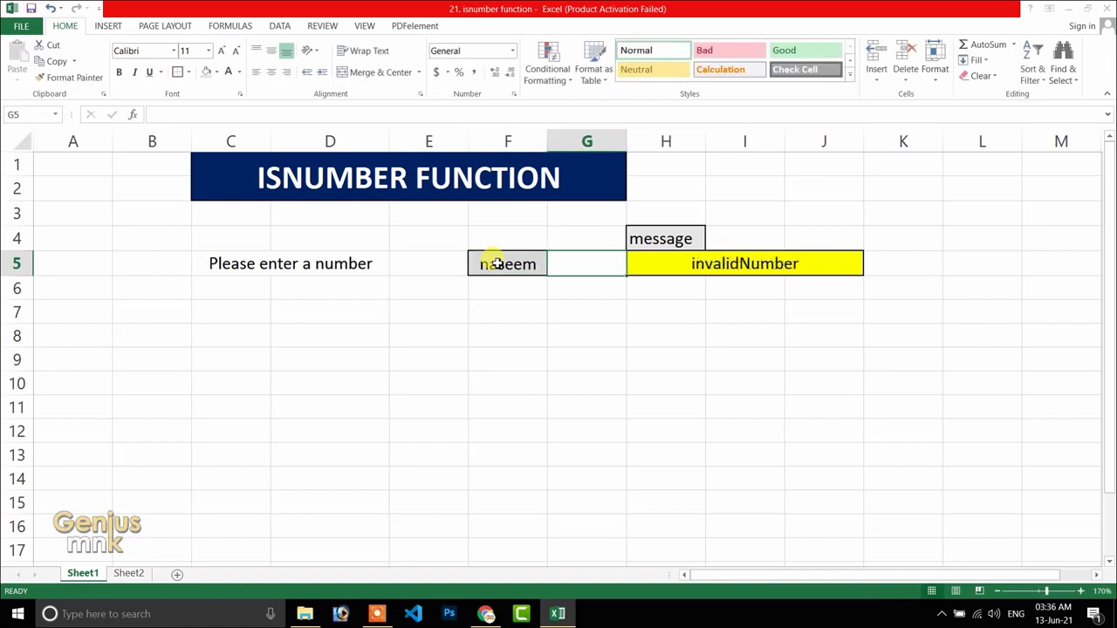
click(720, 265)
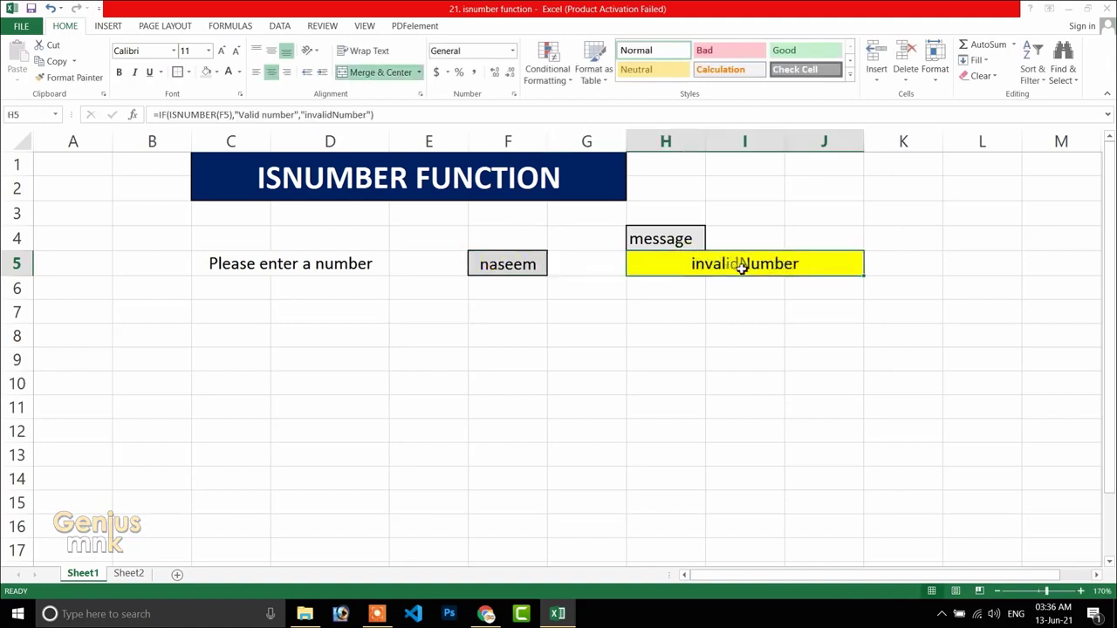
Enter the mixed text 7#kjd in the number entry cell F5 to test the validation message
click(481, 258)
text(7#kjd)
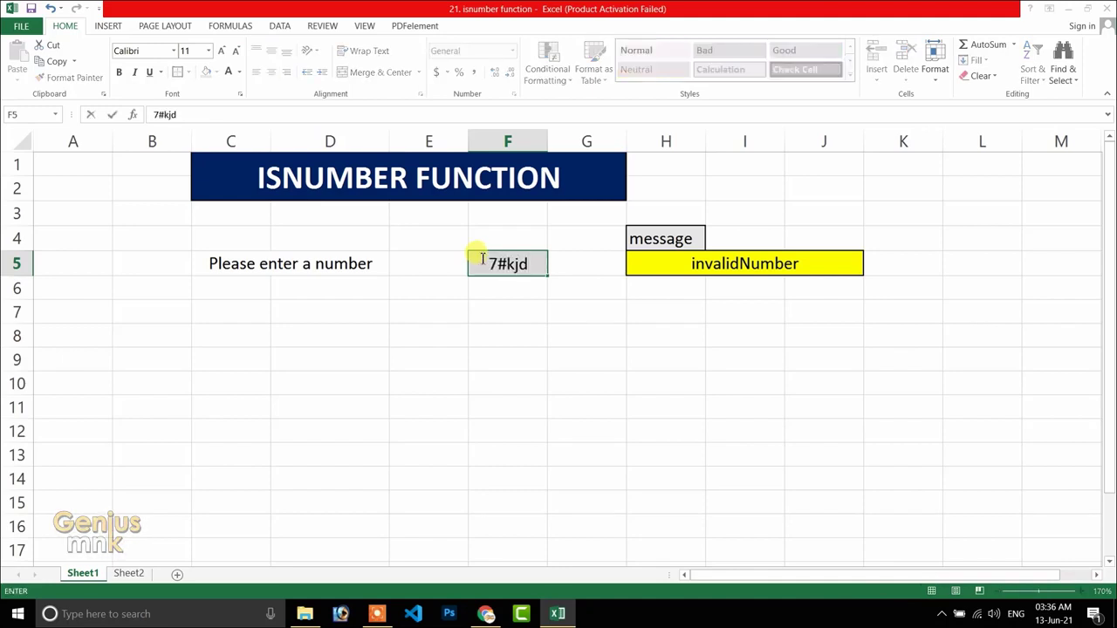
key(Return)
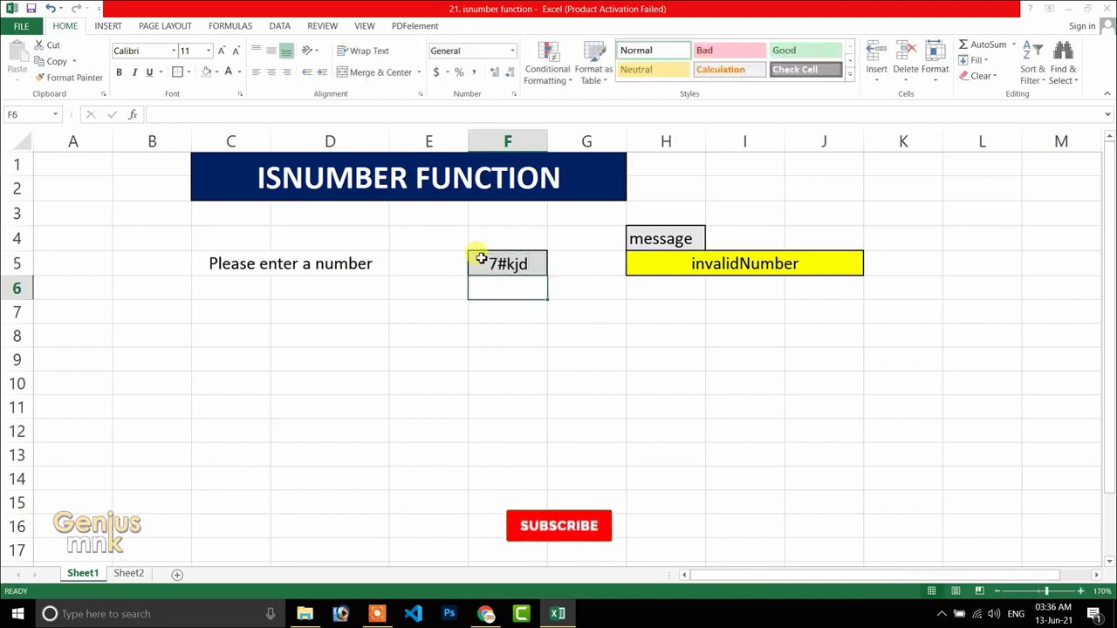
Replace the mixed text in cell F5 with the number 784
click(500, 268)
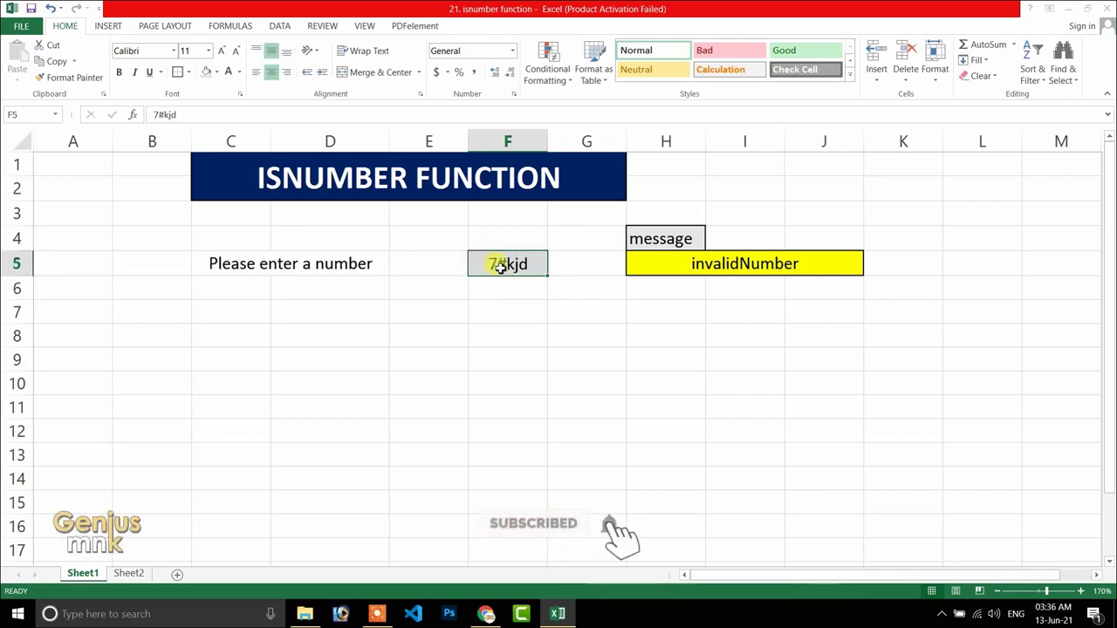
text(784)
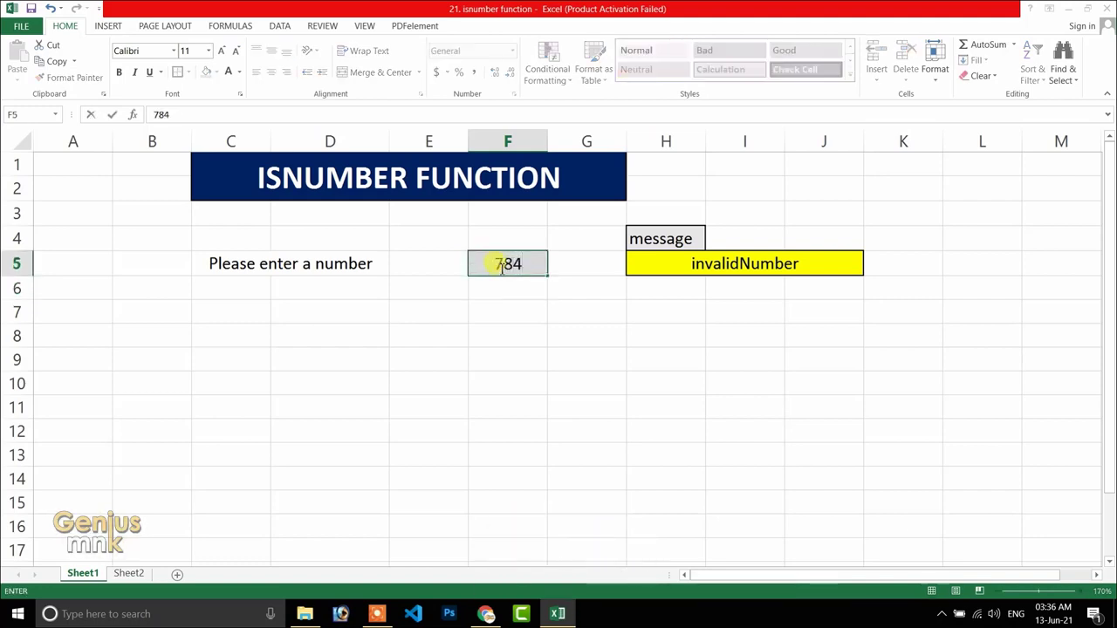
key(Return)
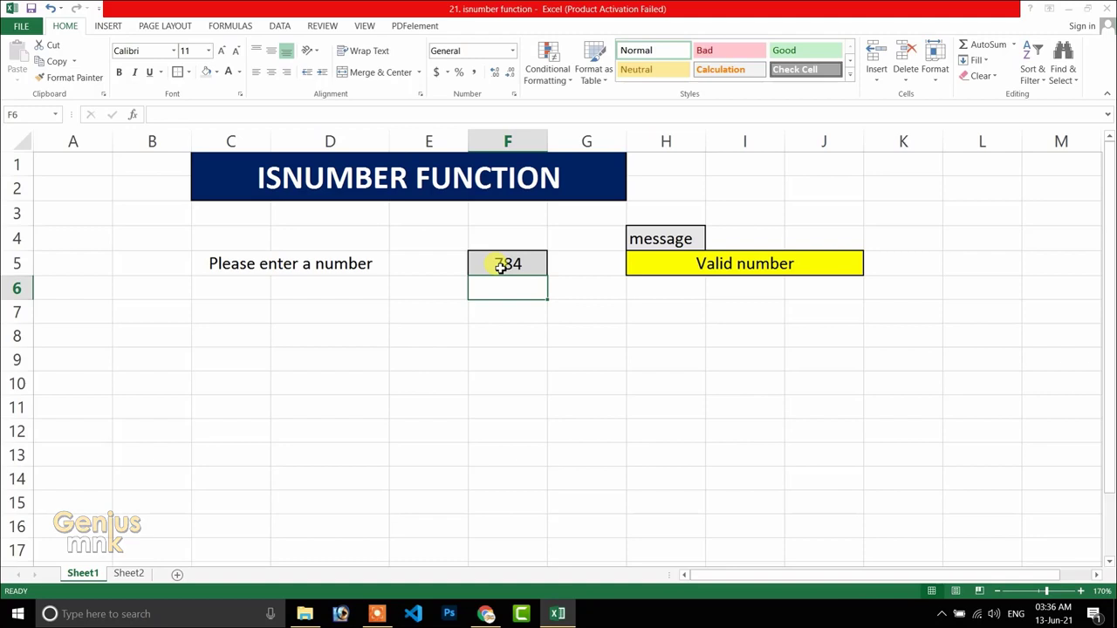
Open the formula in message cell H5 and examine its IF function and the ISNUMBER(F5) logical test
click(715, 266)
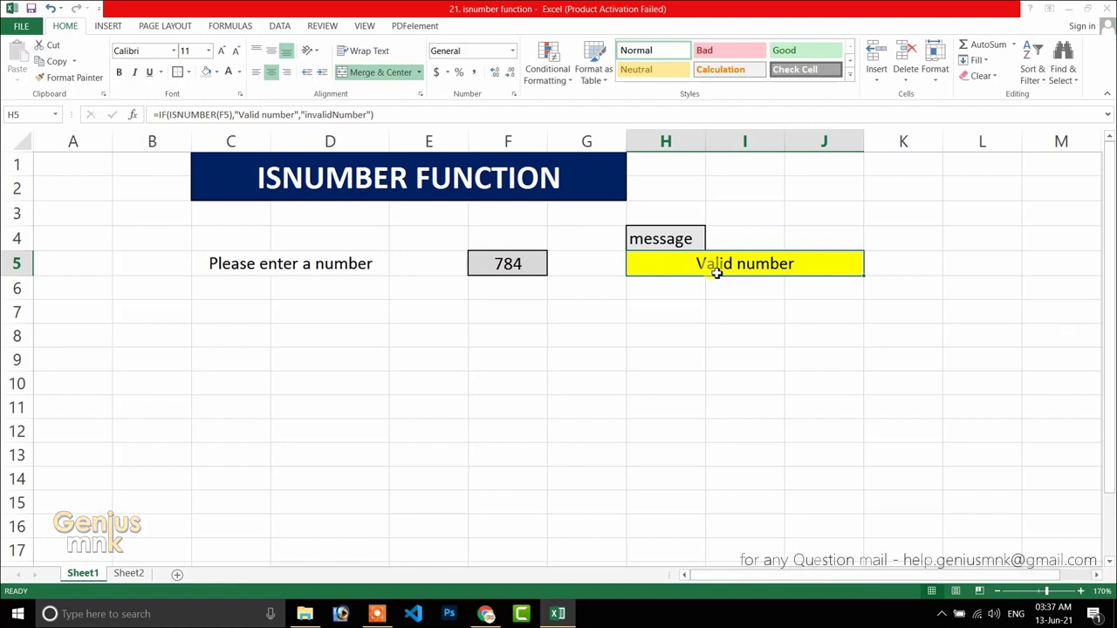
double_click(669, 265)
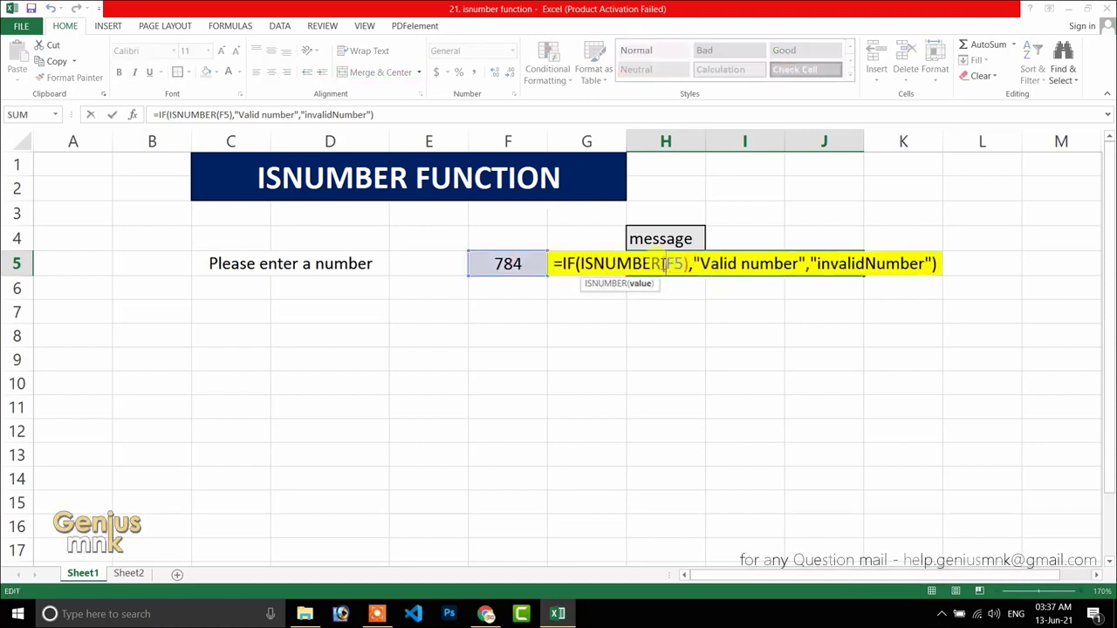
double_click(565, 263)
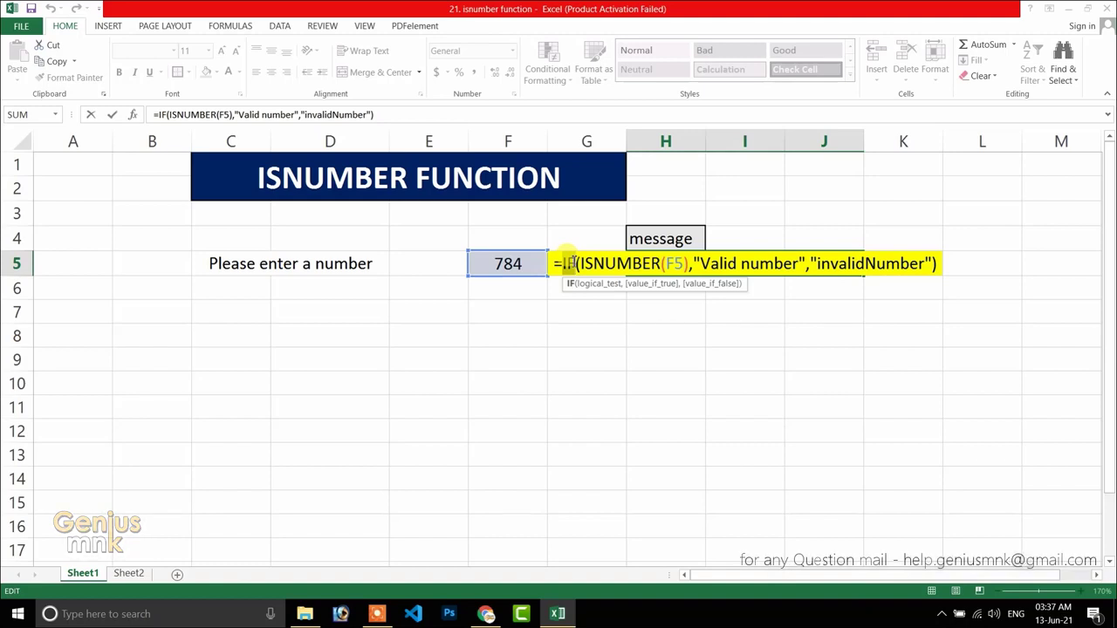
click(564, 262)
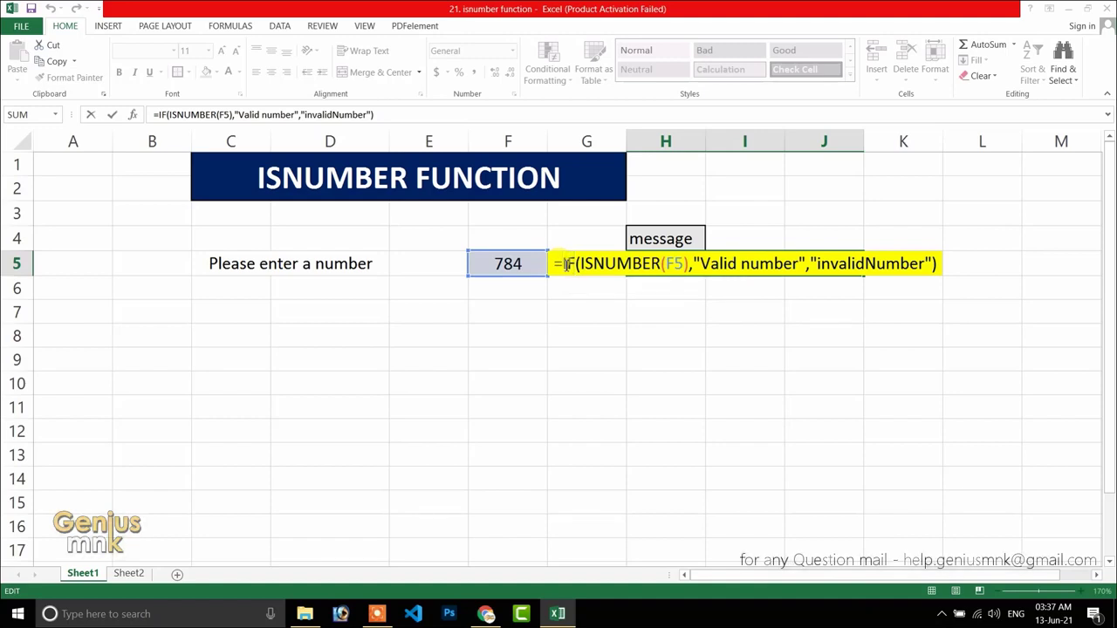
double_click(566, 262)
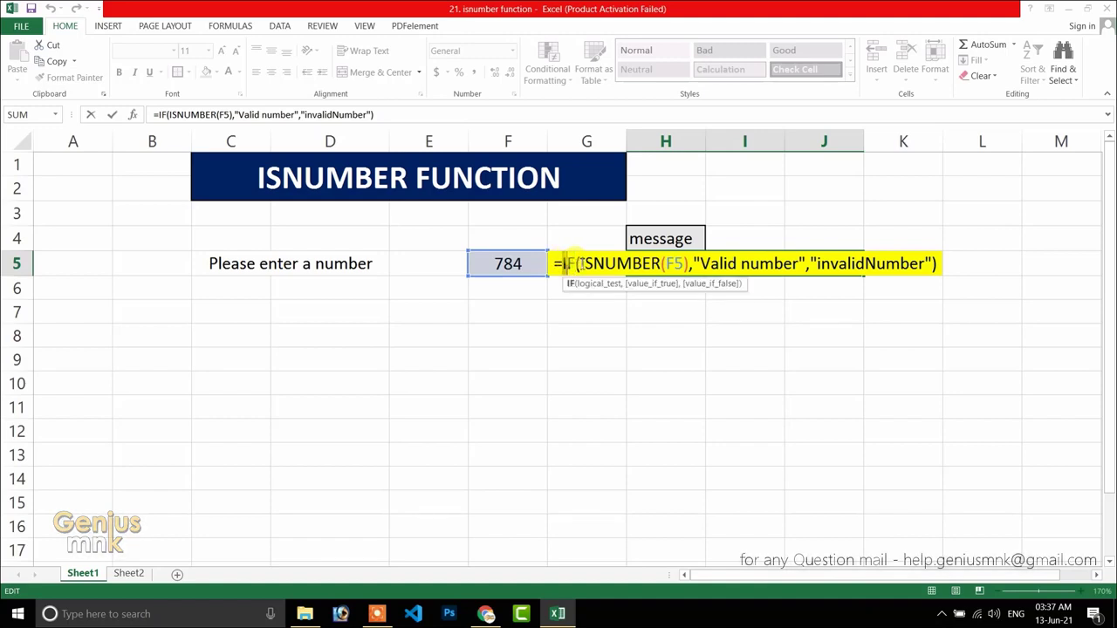
drag(580, 263, 661, 253)
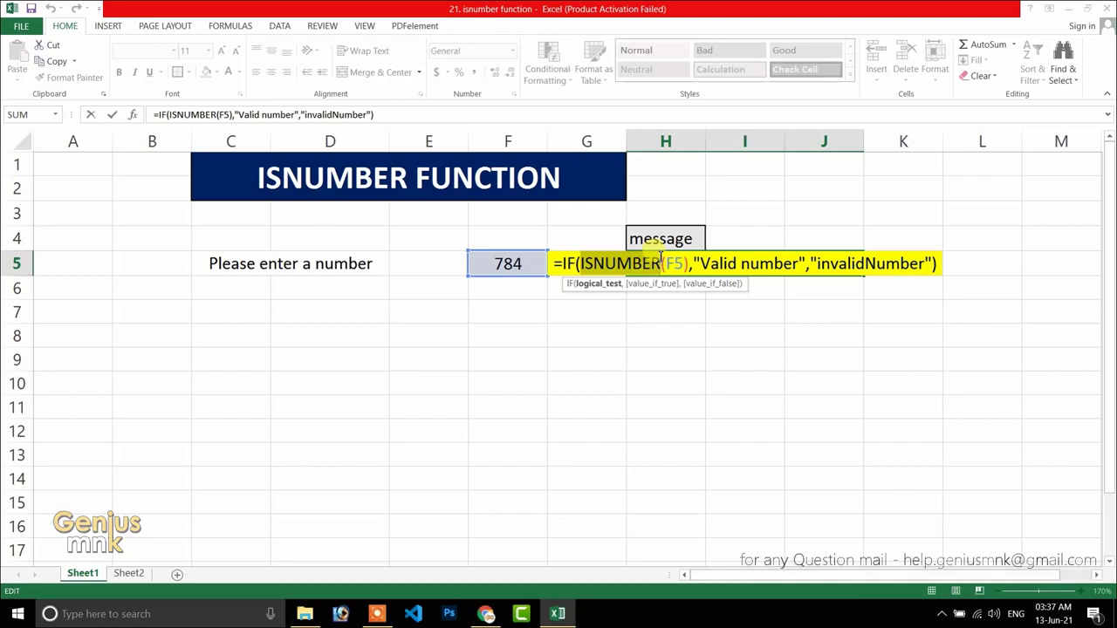
click(578, 264)
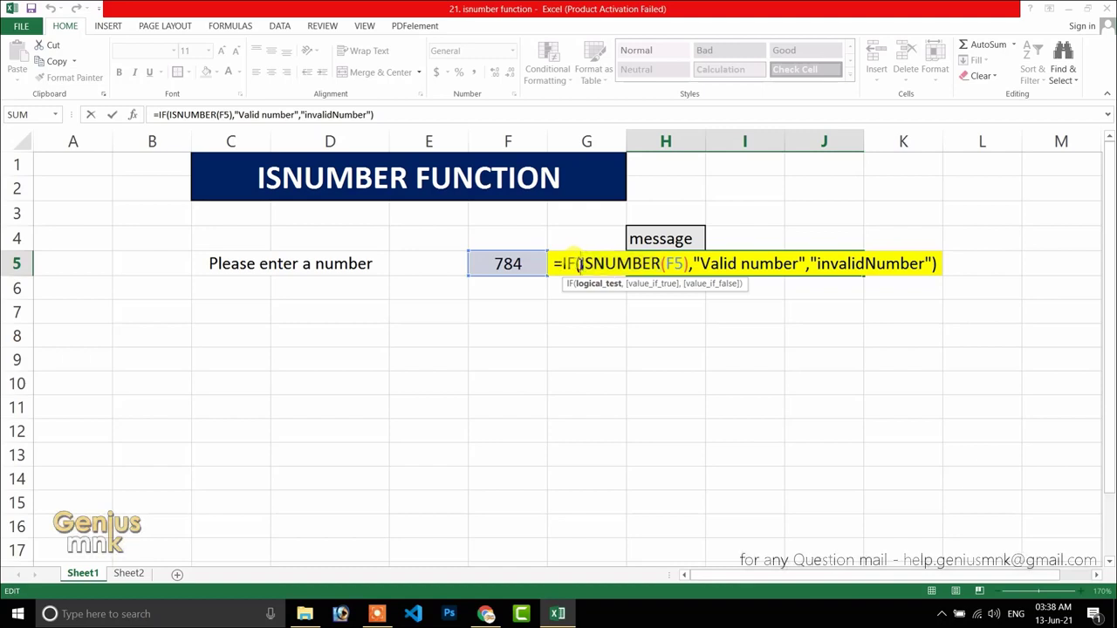
drag(579, 264, 699, 264)
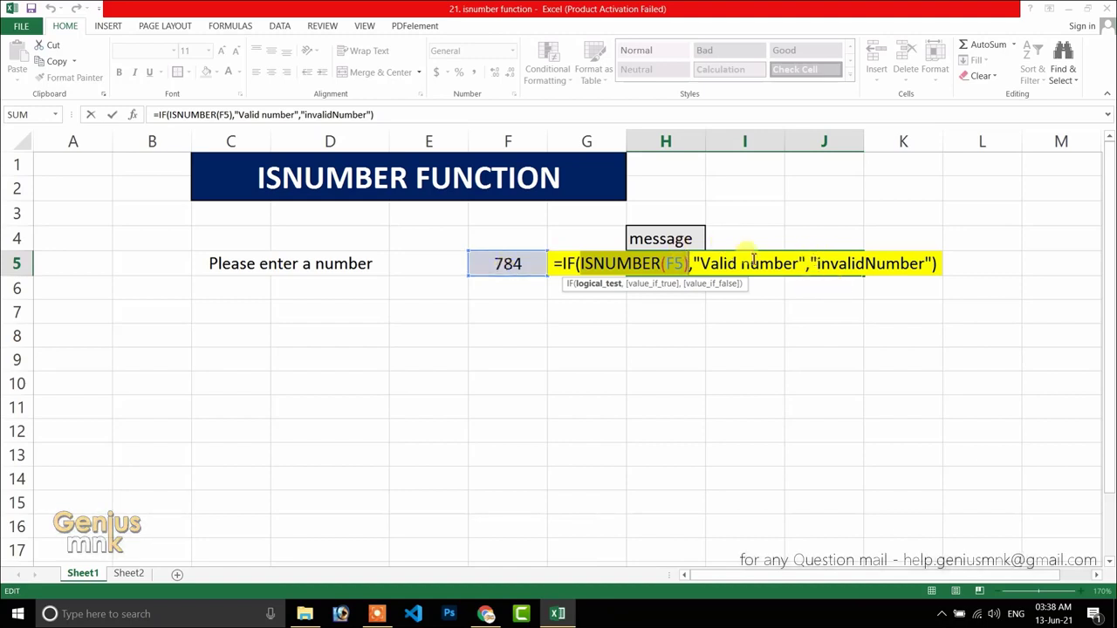
Examine the "Valid number" and "invalidNumber" arguments of the H5 formula in relation to its ISNUMBER(F5) test
drag(760, 268, 919, 267)
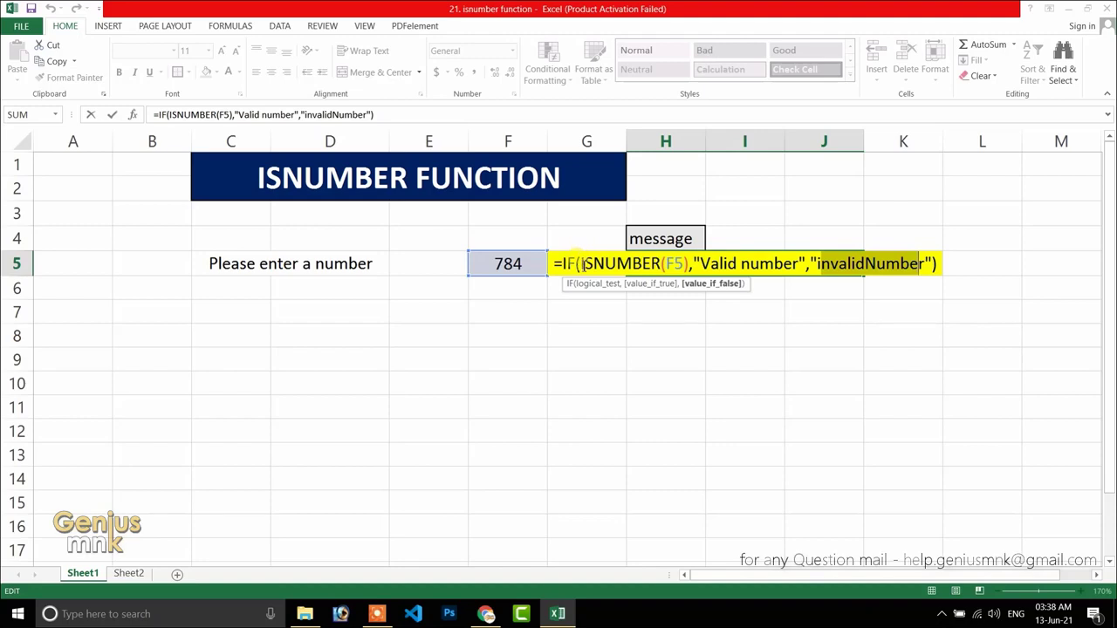
drag(580, 263, 686, 263)
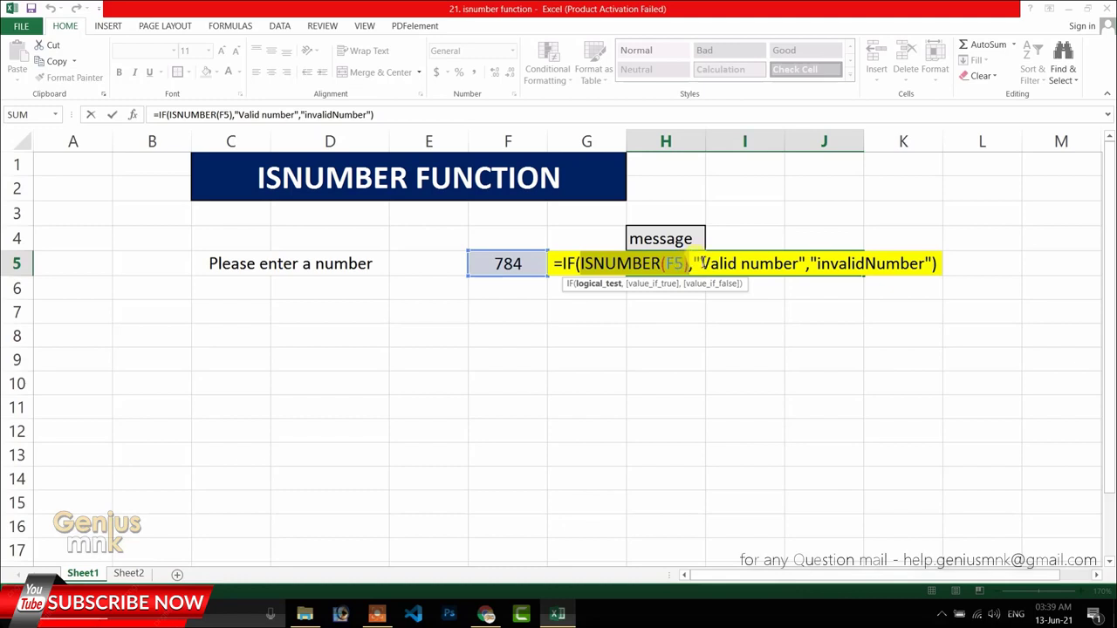
drag(700, 264, 797, 267)
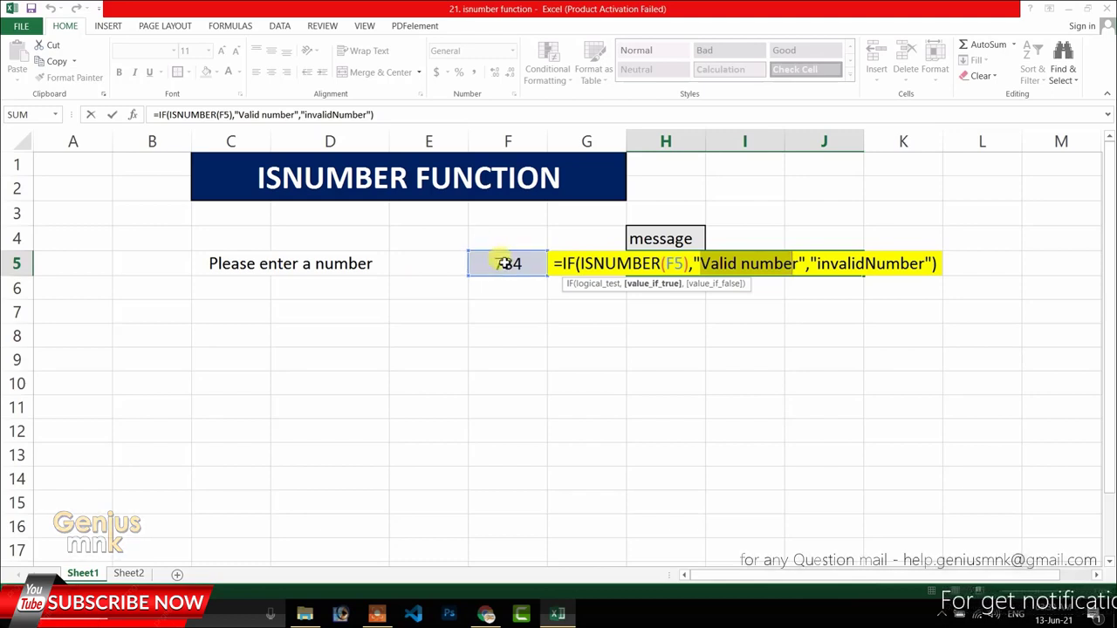
click(590, 264)
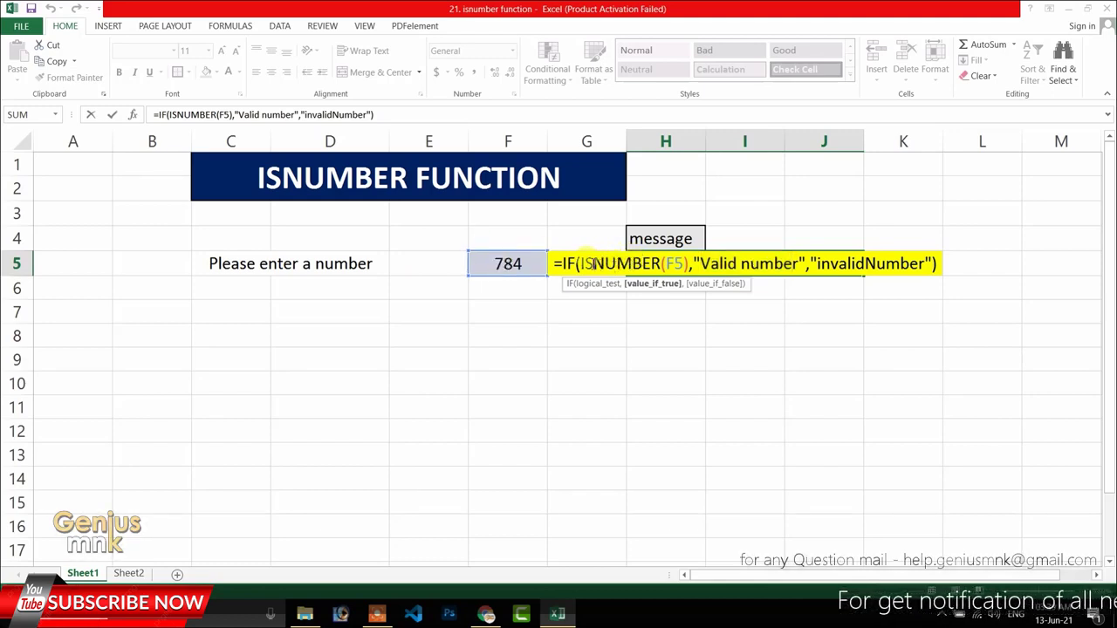
drag(583, 264, 689, 264)
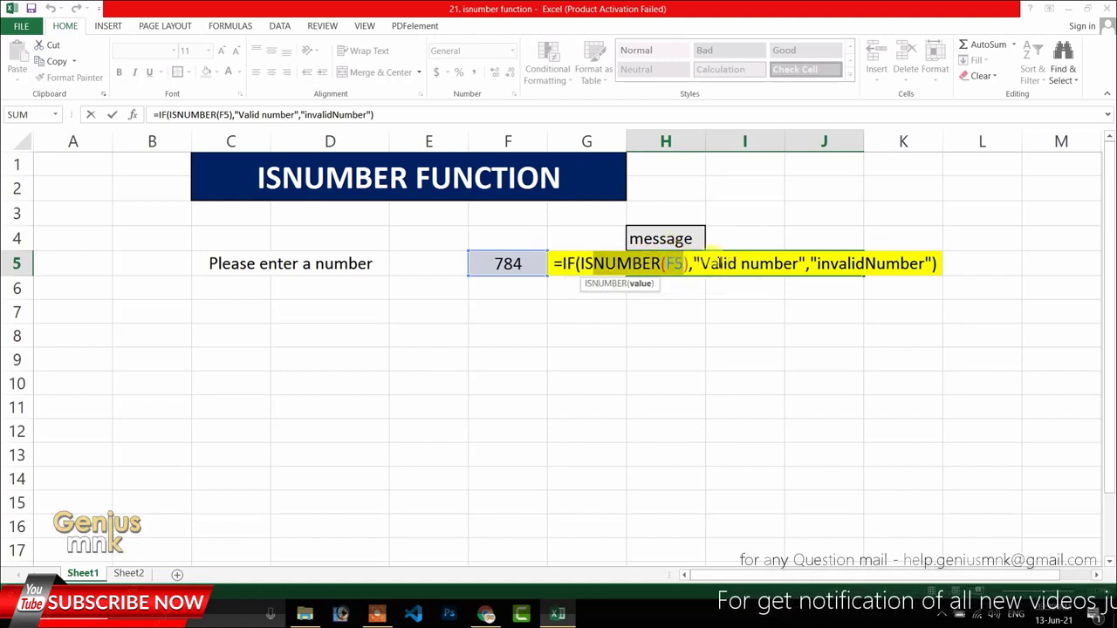
drag(810, 263, 927, 257)
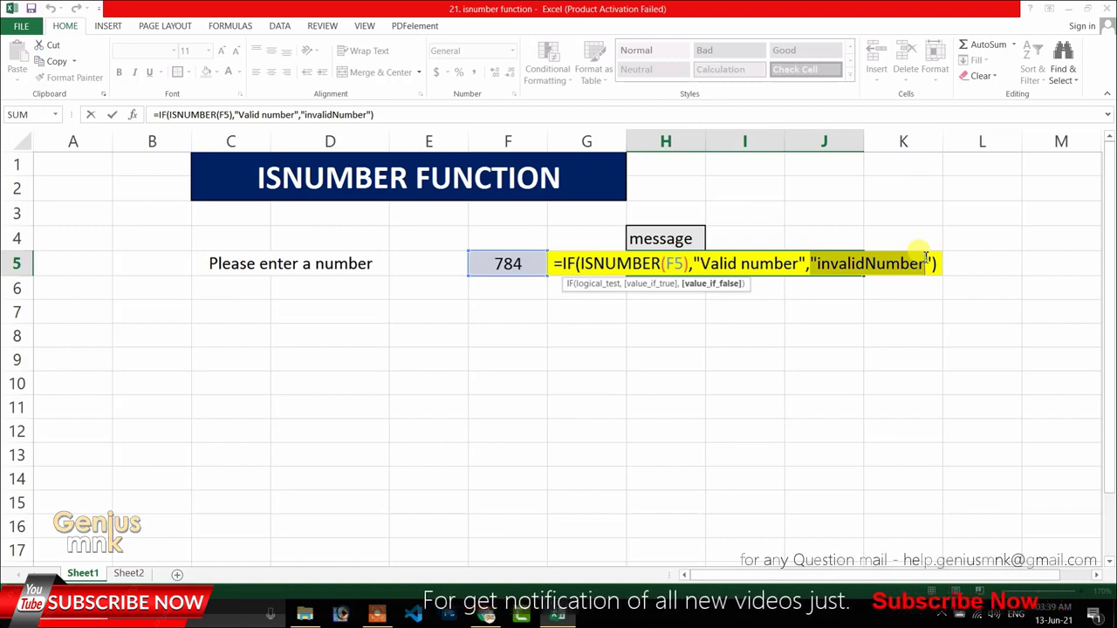